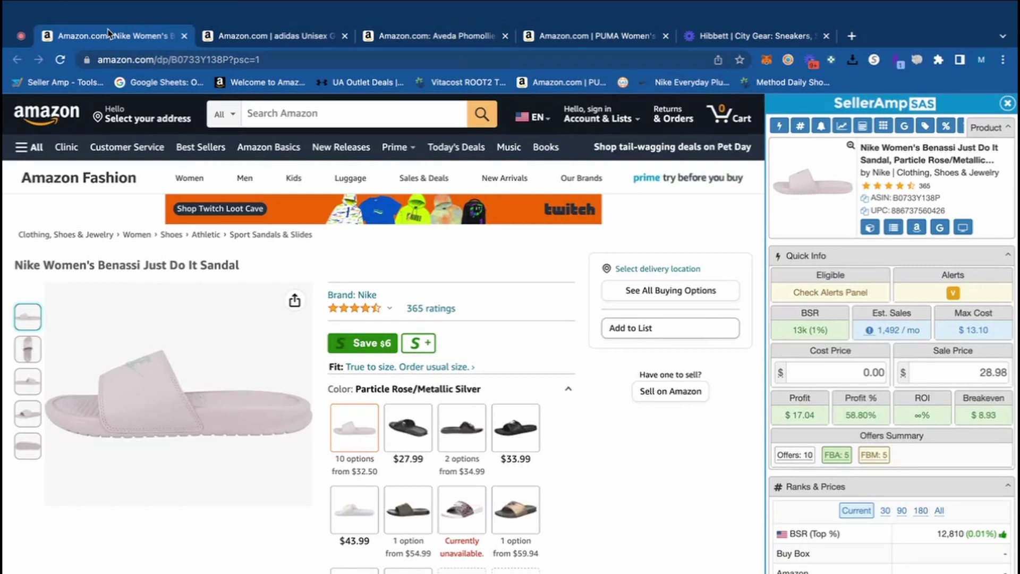
Review the Nike slide's $32.90 sale price and $20.37 profit, then widen the docked panel.
{"action": "key", "text": "XF86MonBrightnessUp"}
{"action": "key", "text": "XF86MonBrightnessUp"}
{"action": "key", "text": "XF86MonBrightnessUp"}
{"action": "key", "text": "XF86MonBrightnessUp"}
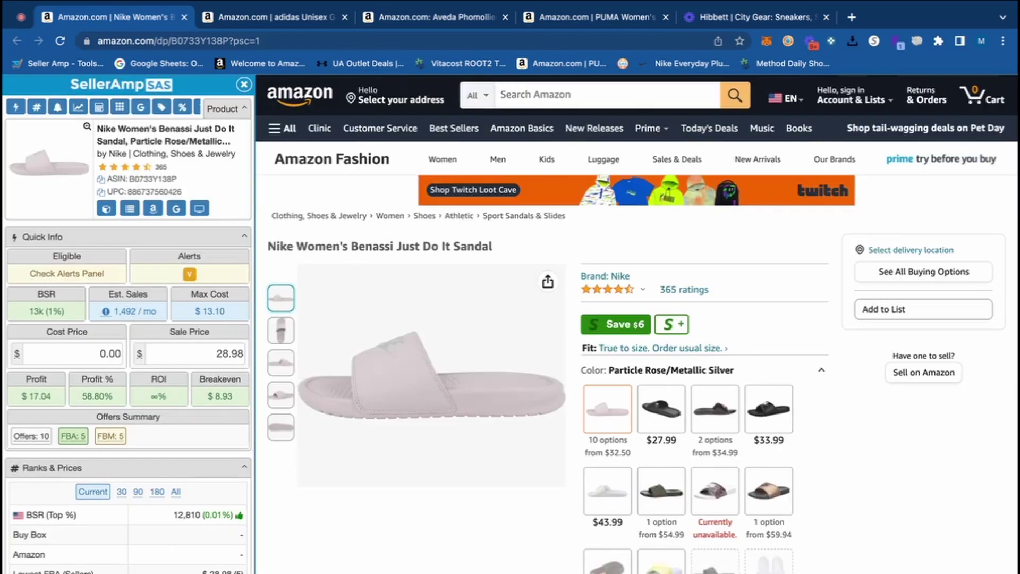
{"action": "scroll", "coordinate": [771, 223], "scroll_direction": "down", "scroll_amount": 2}
{"action": "scroll", "coordinate": [776, 189], "scroll_direction": "down", "scroll_amount": 2}
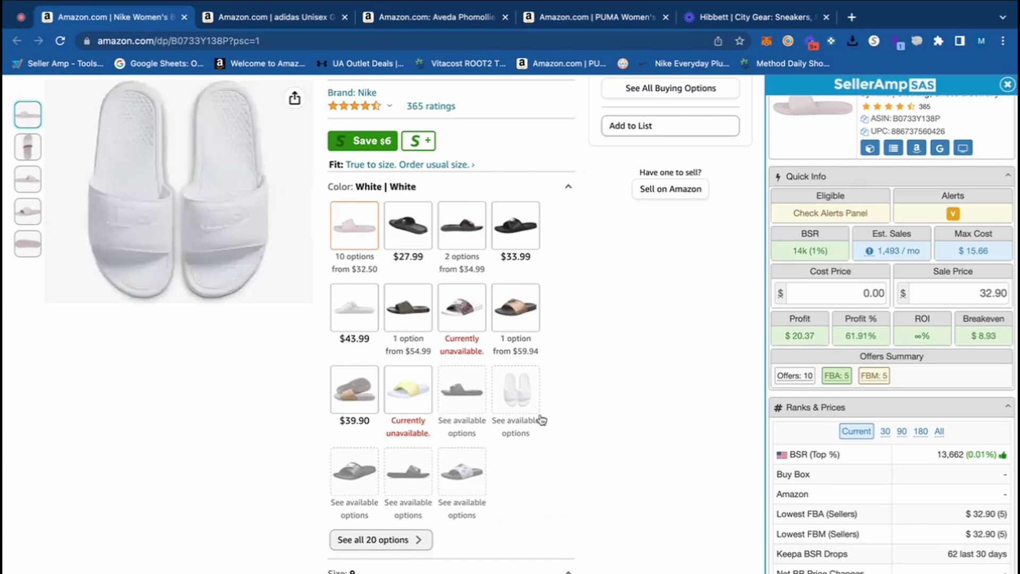
{"action": "scroll", "coordinate": [659, 356], "scroll_direction": "up", "scroll_amount": 4}
{"action": "mouse_move", "coordinate": [750, 323]}
{"action": "left_mouse_down"}
{"action": "mouse_move", "coordinate": [610, 323]}
{"action": "mouse_move", "coordinate": [734, 321]}
{"action": "left_mouse_up"}
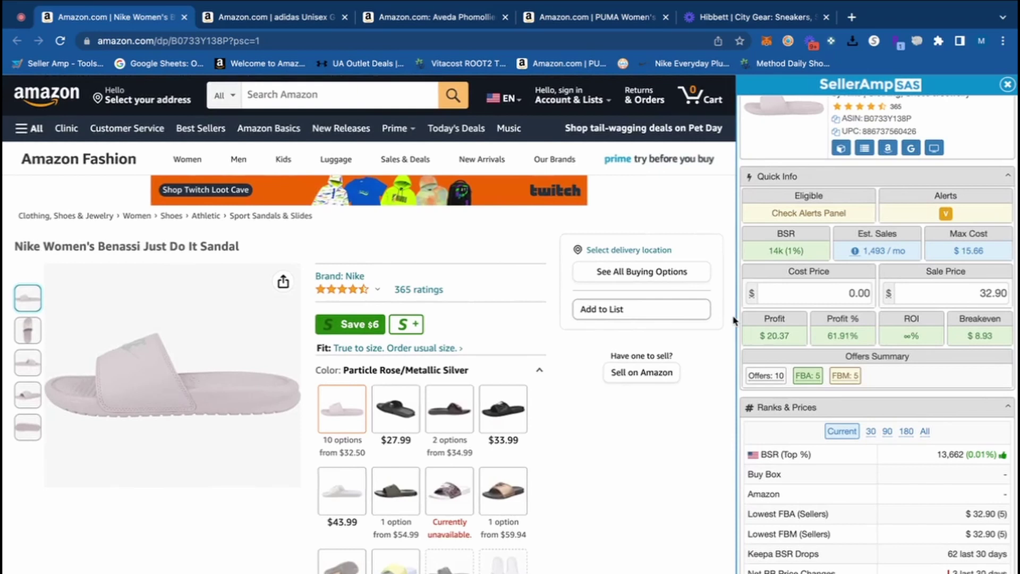
{"action": "scroll", "coordinate": [848, 281], "scroll_direction": "up", "scroll_amount": 1}
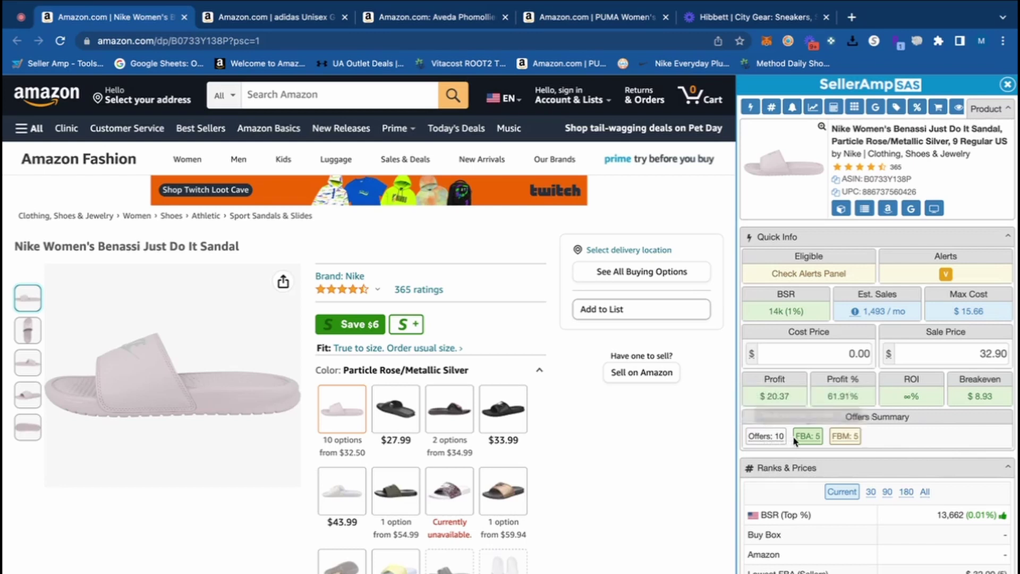
{"action": "scroll", "coordinate": [912, 468], "scroll_direction": "down", "scroll_amount": 10}
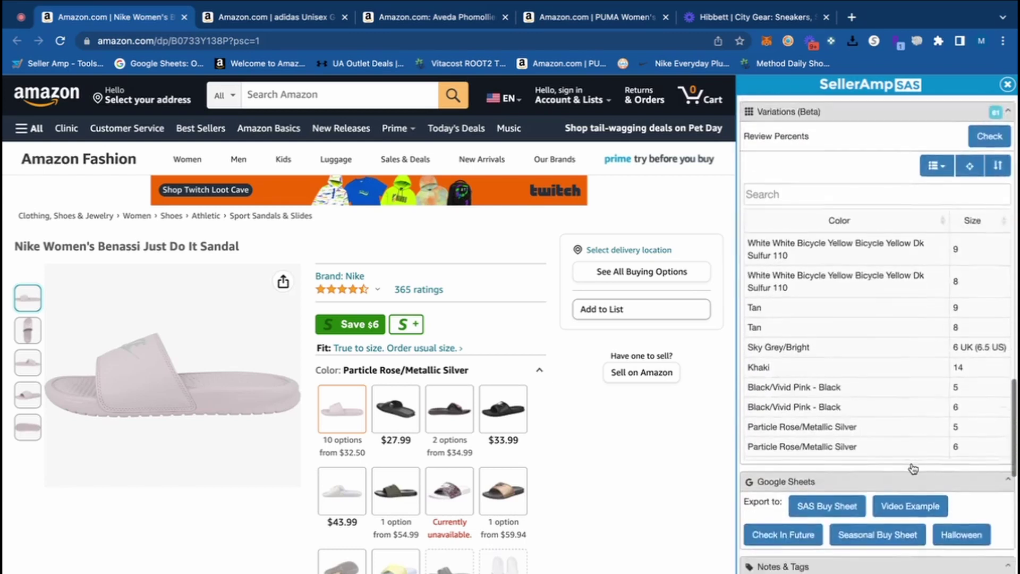
{"action": "scroll", "coordinate": [913, 469], "scroll_direction": "down", "scroll_amount": 8}
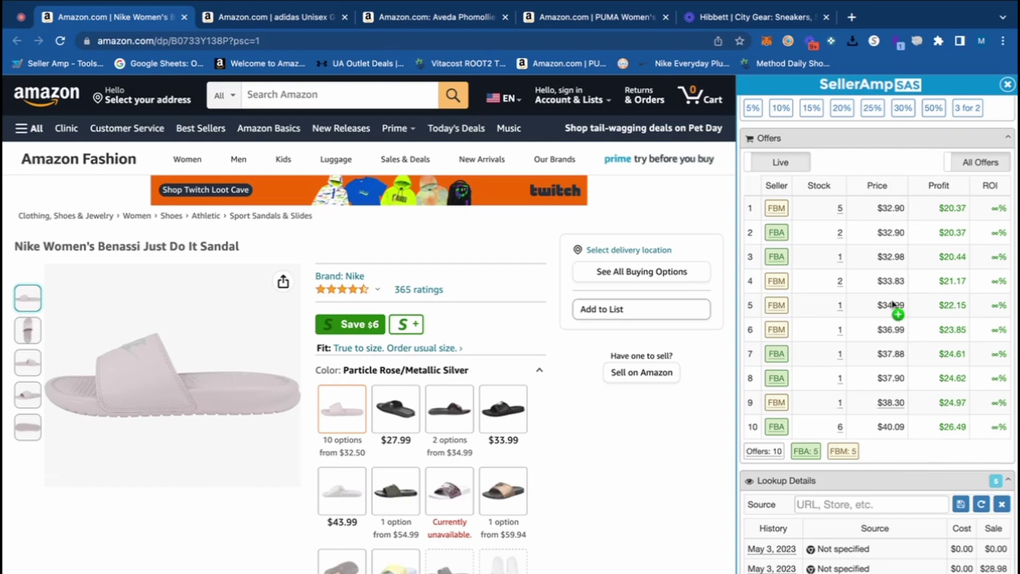
{"action": "mouse_move", "coordinate": [899, 217]}
{"action": "left_mouse_down"}
{"action": "mouse_move", "coordinate": [898, 207]}
{"action": "mouse_move", "coordinate": [894, 246]}
{"action": "mouse_move", "coordinate": [891, 217]}
{"action": "left_mouse_up"}
{"action": "scroll", "coordinate": [879, 220], "scroll_direction": "up", "scroll_amount": 10}
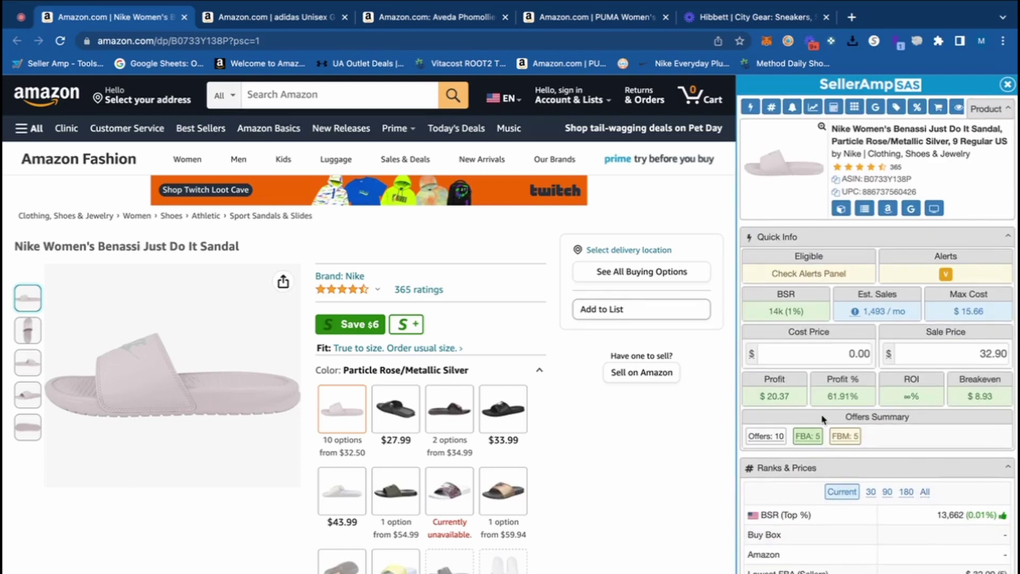
{"action": "scroll", "coordinate": [903, 428], "scroll_direction": "down", "scroll_amount": 6}
Bring up the Nike slide's three-month price, sales-rank and offer-count charts in the panel.
{"action": "scroll", "coordinate": [904, 426], "scroll_direction": "down", "scroll_amount": 5}
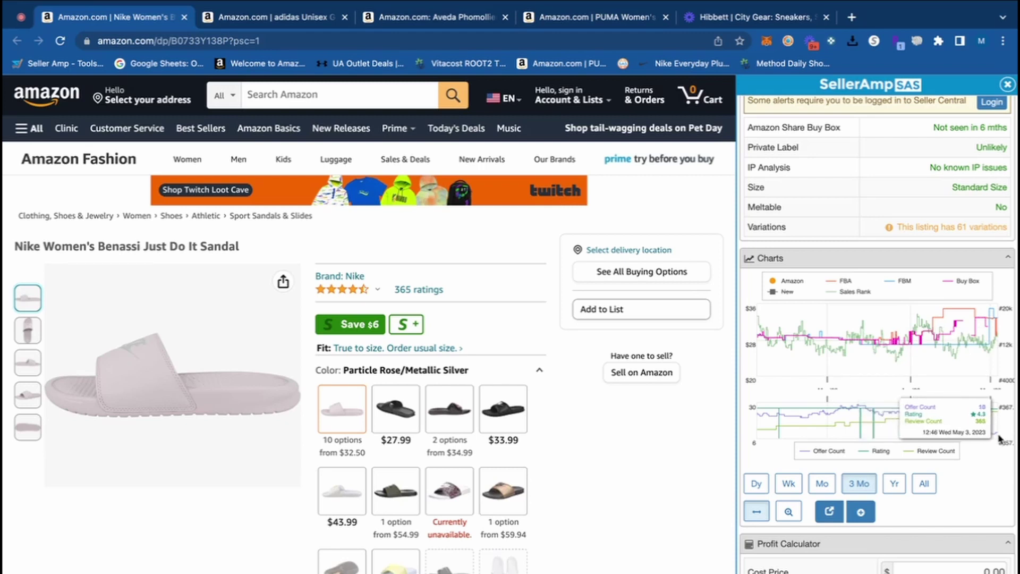
{"action": "left_click", "coordinate": [895, 485]}
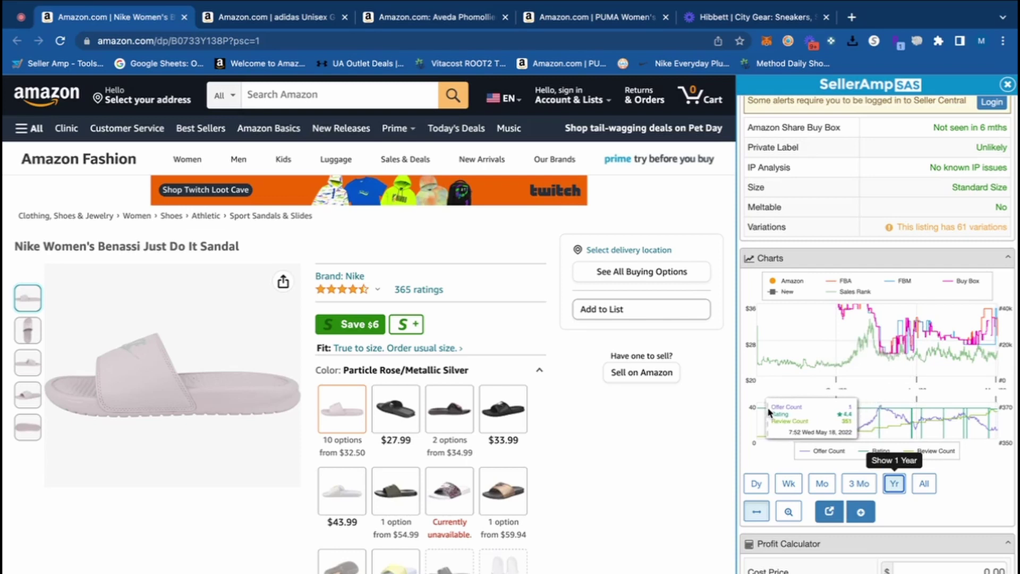
{"action": "left_click", "coordinate": [861, 484]}
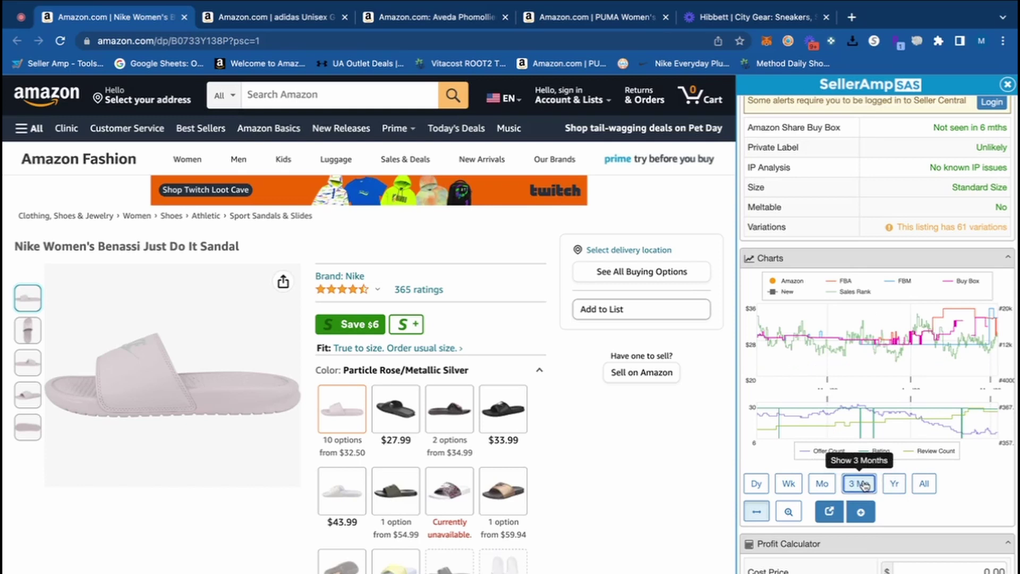
Switch to the adidas Goletto VIII listing and review its 7 offers starting at $23.37.
{"action": "left_click", "coordinate": [252, 17]}
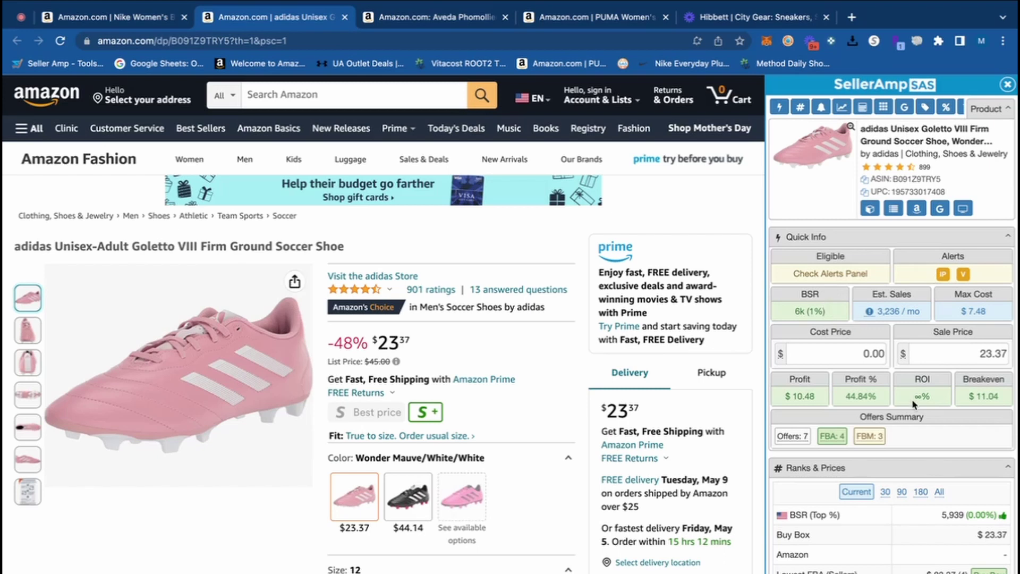
{"action": "scroll", "coordinate": [889, 436], "scroll_direction": "down", "scroll_amount": 15}
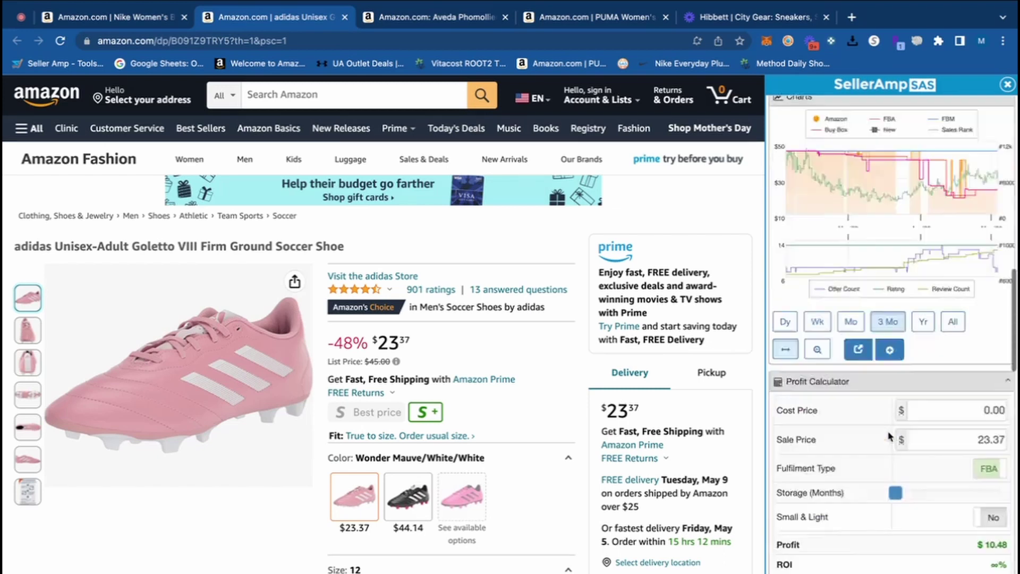
{"action": "scroll", "coordinate": [926, 571], "scroll_direction": "down", "scroll_amount": 4}
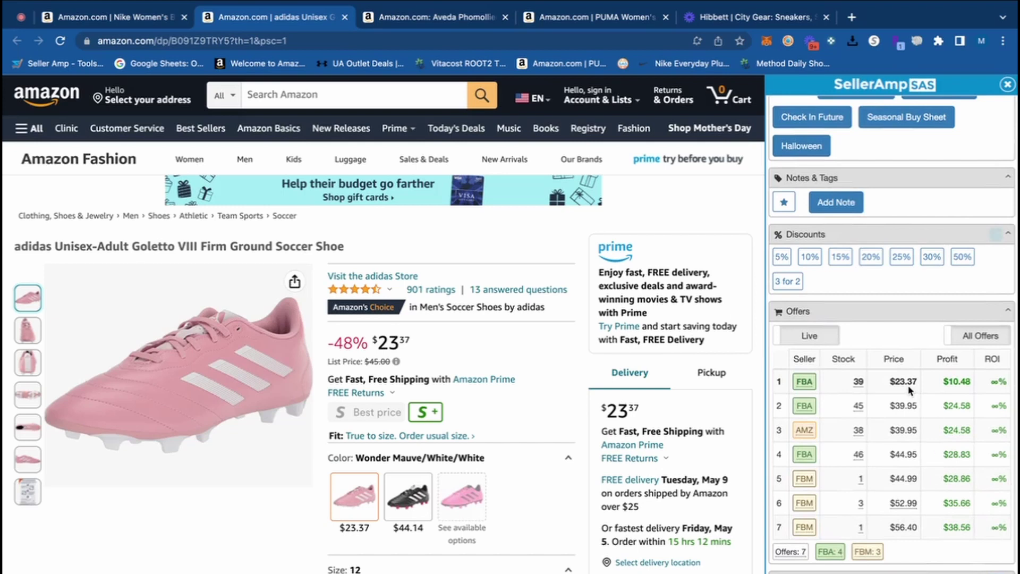
{"action": "mouse_move", "coordinate": [910, 390]}
{"action": "left_mouse_down"}
{"action": "mouse_move", "coordinate": [893, 382]}
{"action": "mouse_move", "coordinate": [914, 393]}
{"action": "left_mouse_up"}
Return to the adidas alerts (suspected IP issues, 41 variations) and its three-month charts.
{"action": "scroll", "coordinate": [854, 438], "scroll_direction": "up", "scroll_amount": 15}
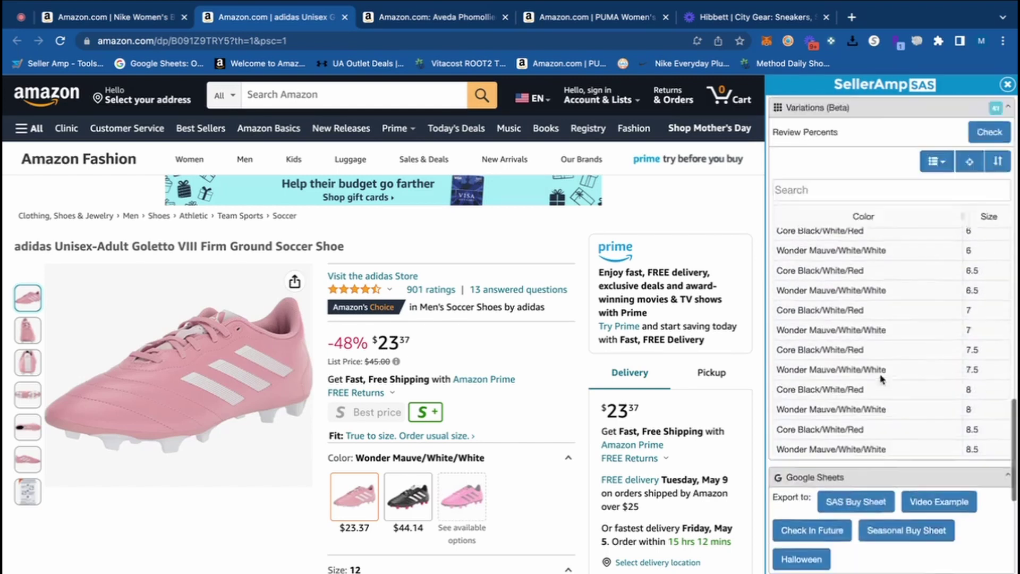
{"action": "scroll", "coordinate": [897, 272], "scroll_direction": "up", "scroll_amount": 10}
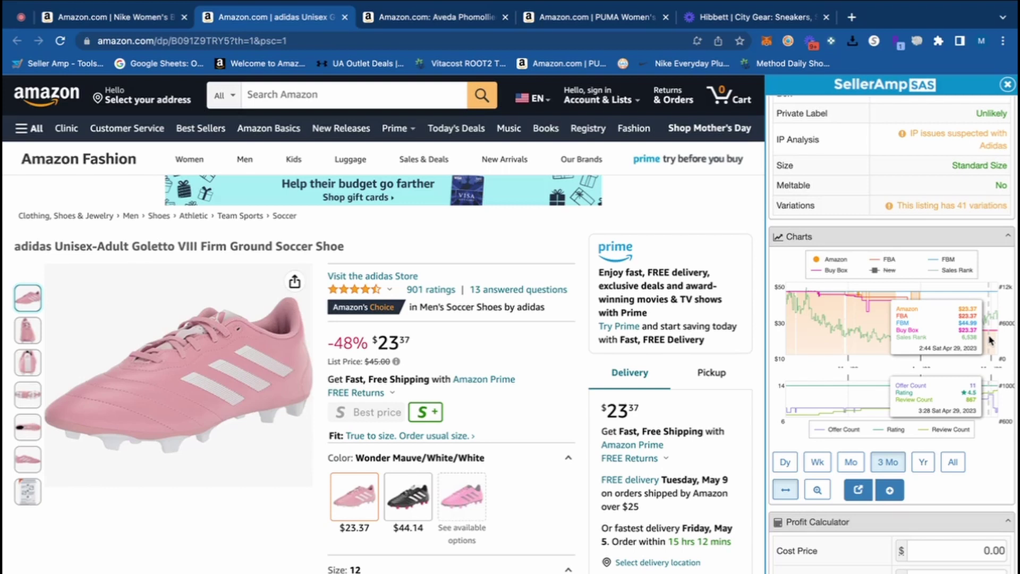
Set the adidas charts to one year and Google-search the Goletto VIII's product title.
{"action": "left_click", "coordinate": [924, 462]}
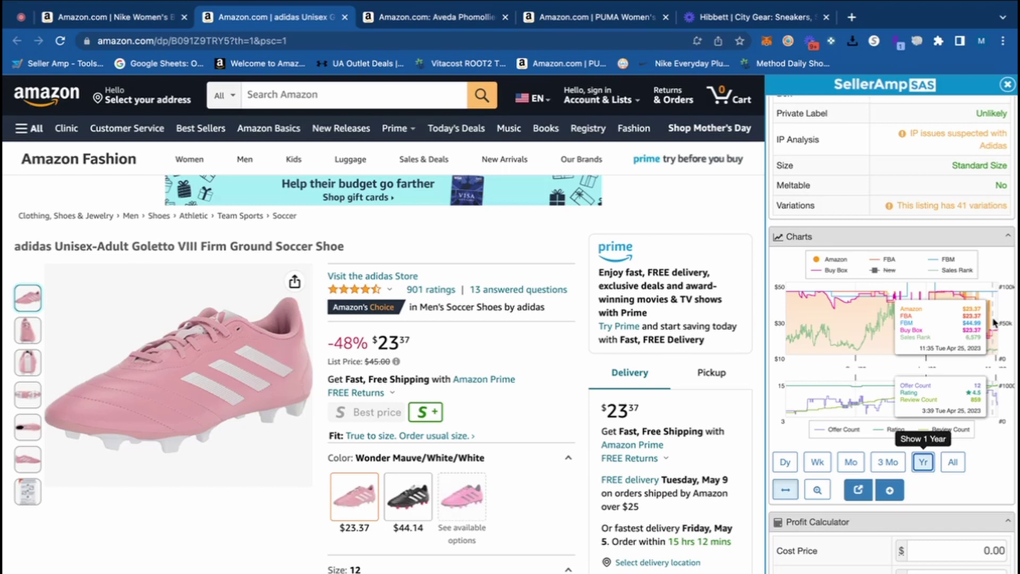
{"action": "scroll", "coordinate": [921, 265], "scroll_direction": "up", "scroll_amount": 10}
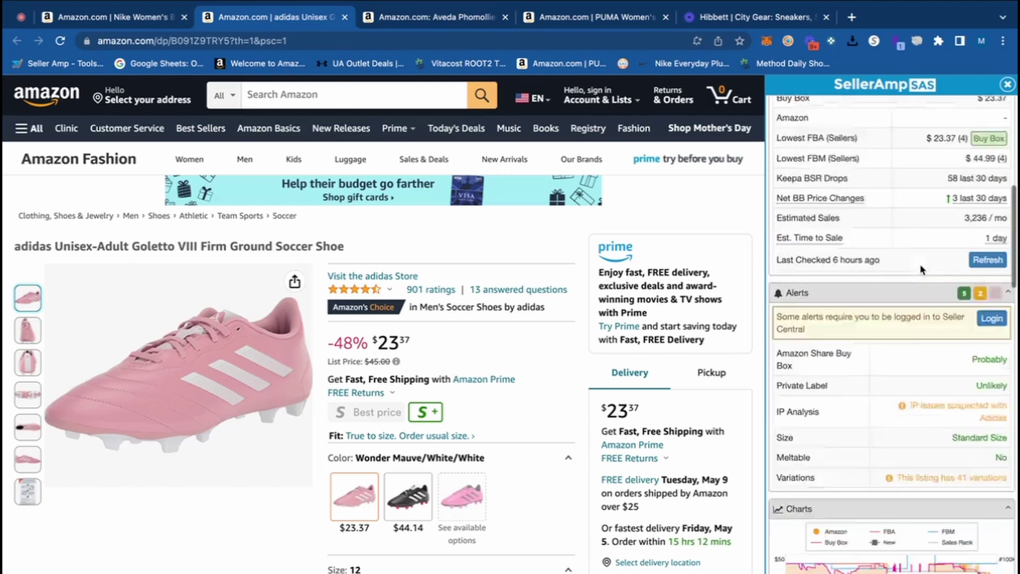
{"action": "left_click", "coordinate": [934, 213]}
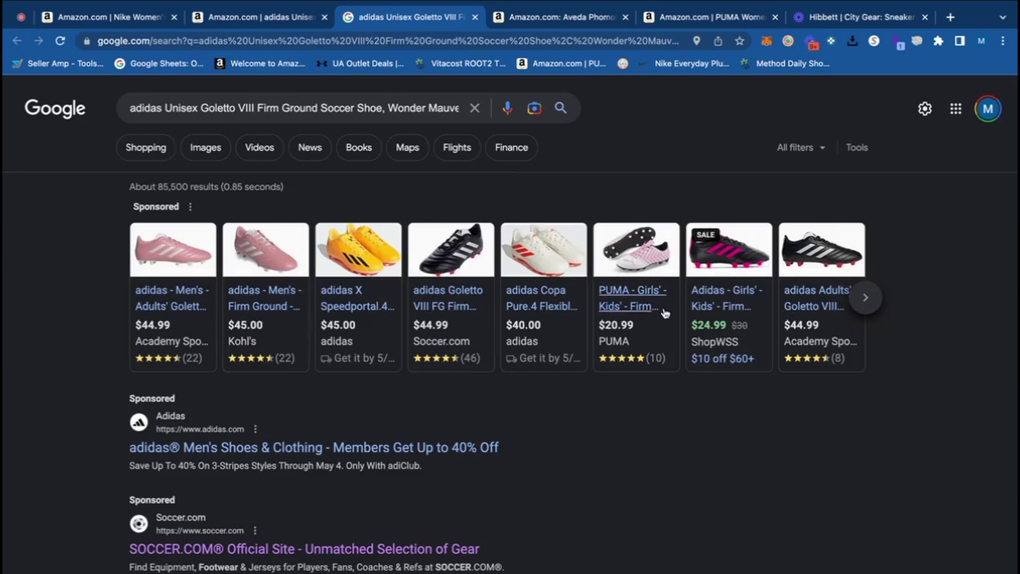
Page twice through the Google shopping results, then switch to the Aveda Phomollient foam listing.
{"action": "left_click", "coordinate": [874, 302]}
{"action": "left_click", "coordinate": [874, 301]}
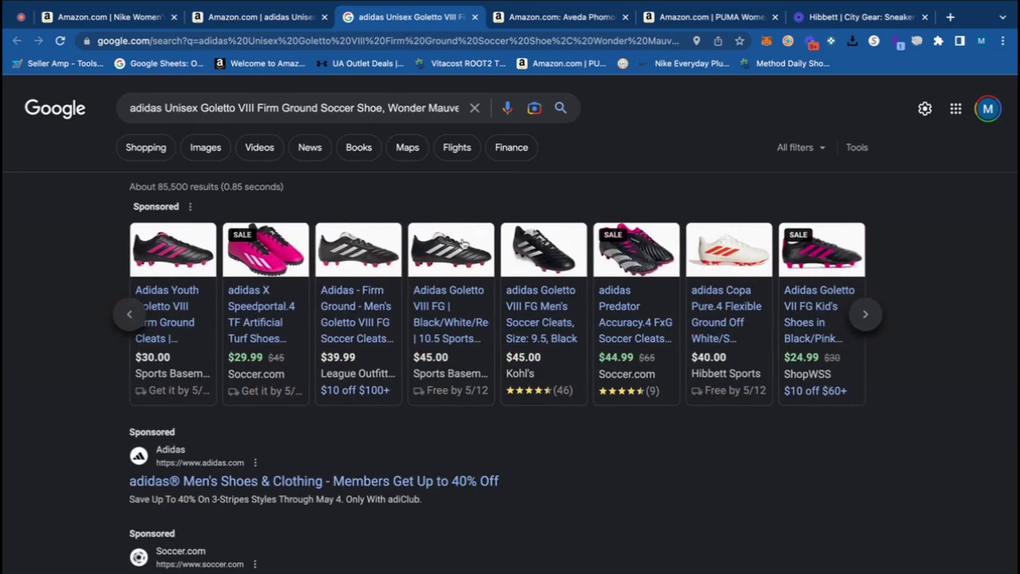
{"action": "left_click", "coordinate": [546, 19]}
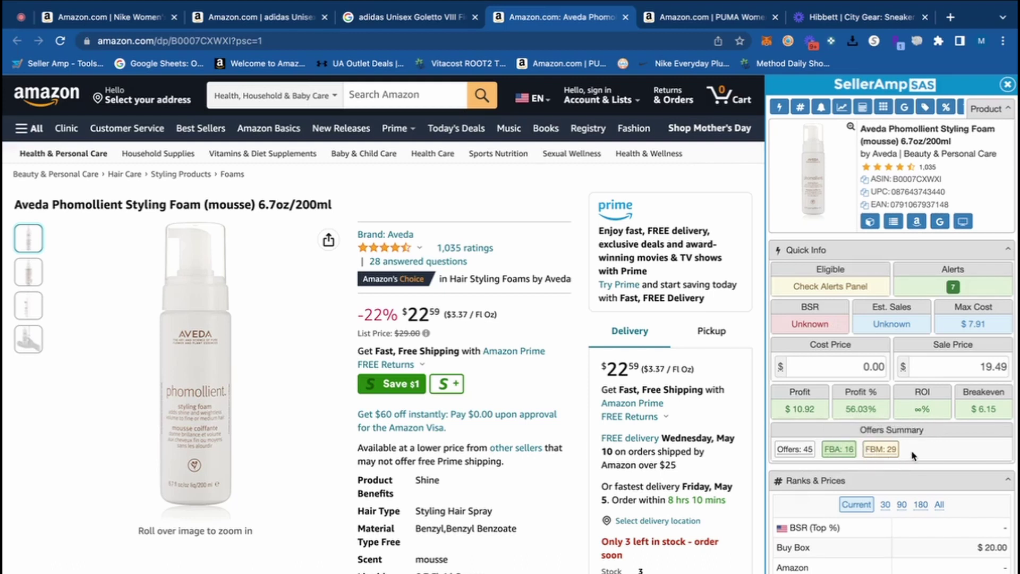
Switch the Aveda foam's price-history charts from one year to the last 3 months.
{"action": "scroll", "coordinate": [912, 454], "scroll_direction": "down", "scroll_amount": 10}
{"action": "scroll", "coordinate": [911, 451], "scroll_direction": "down", "scroll_amount": 2}
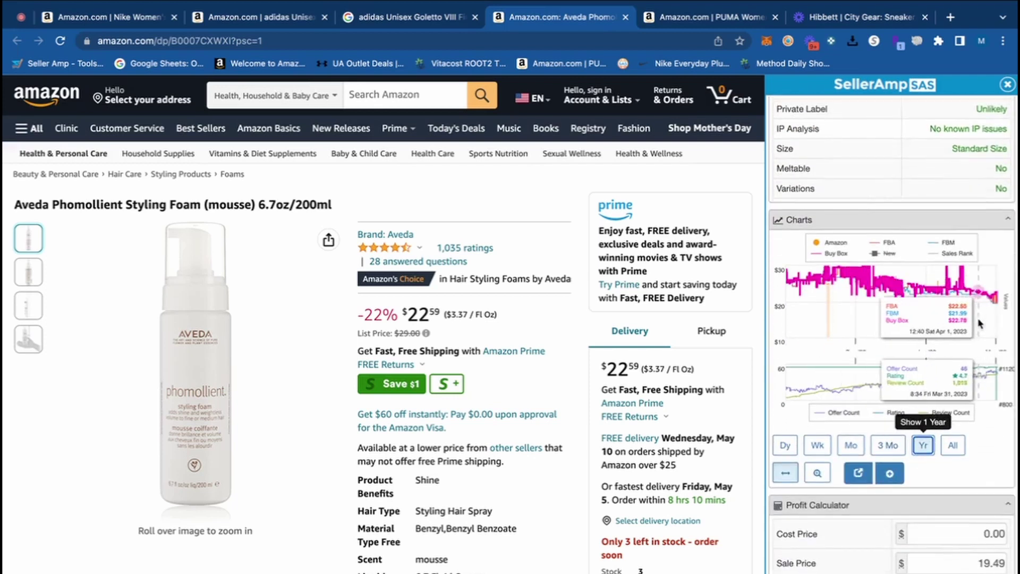
{"action": "left_click", "coordinate": [899, 441]}
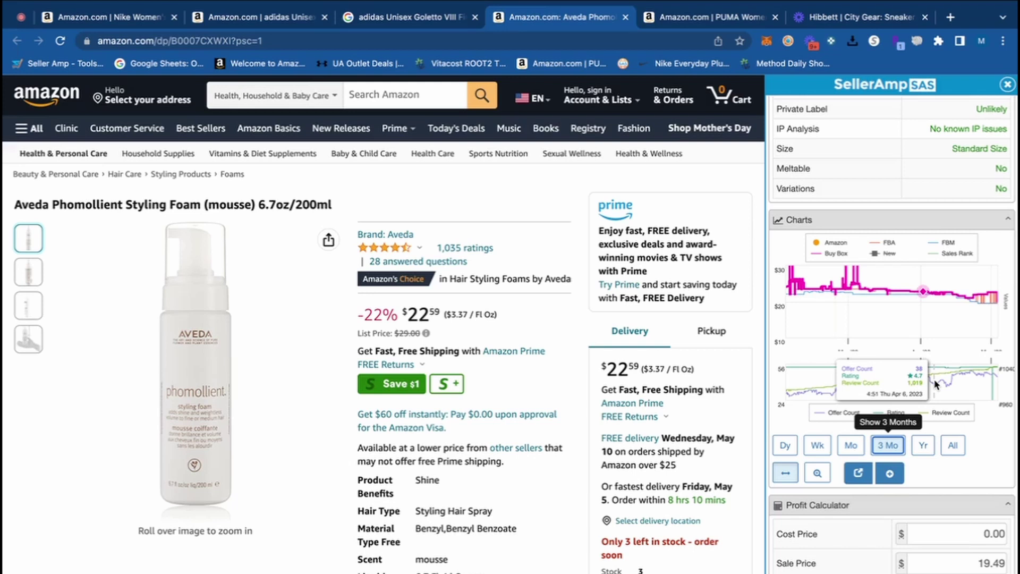
{"action": "scroll", "coordinate": [924, 372], "scroll_direction": "up", "scroll_amount": 10}
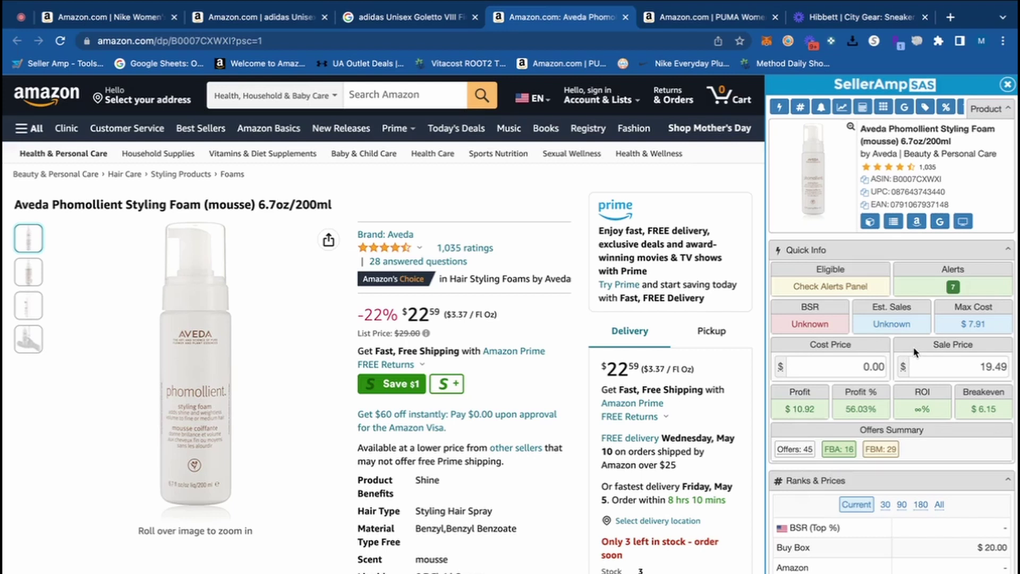
Review the Aveda Profit Calculator and Offers table, then switch to the PUMA Cool Cat slide listing.
{"action": "scroll", "coordinate": [914, 351], "scroll_direction": "down", "scroll_amount": 15}
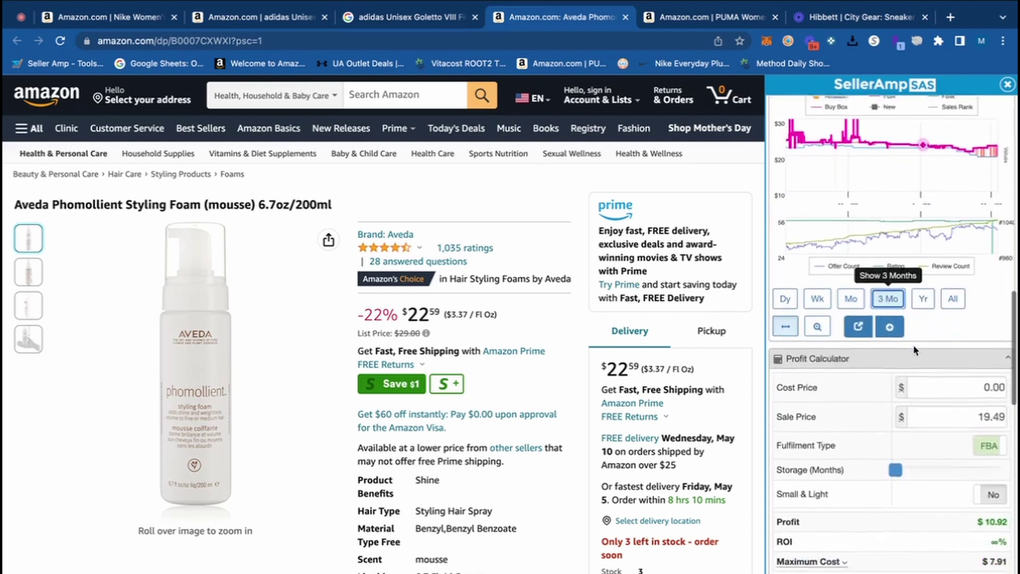
{"action": "scroll", "coordinate": [914, 351], "scroll_direction": "down", "scroll_amount": 8}
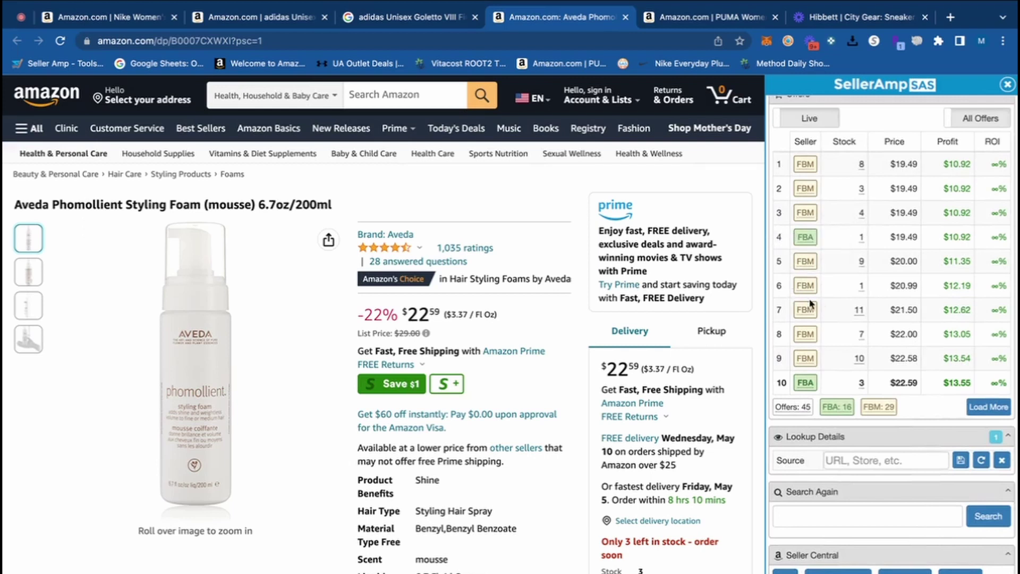
{"action": "mouse_move", "coordinate": [812, 268]}
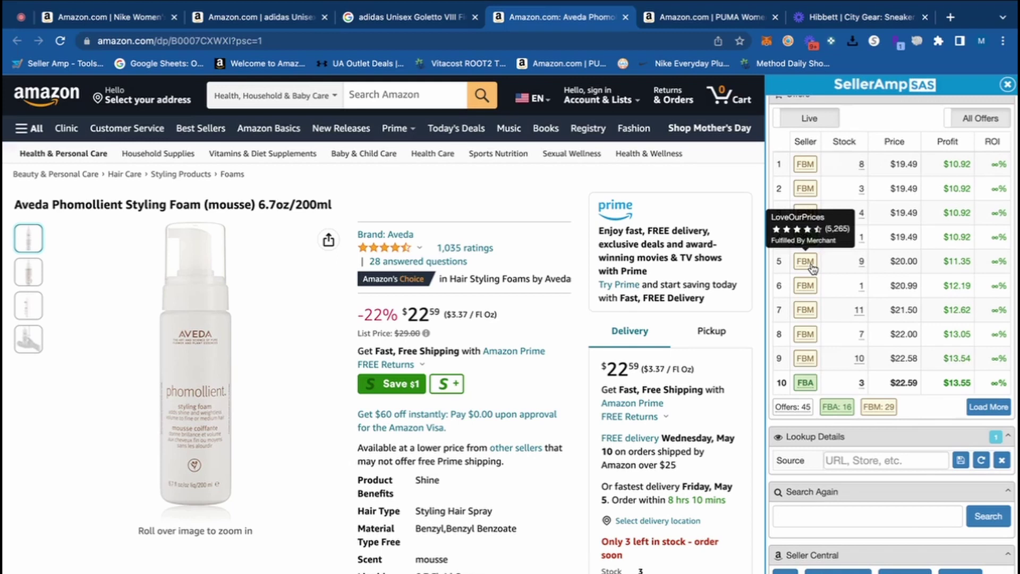
{"action": "scroll", "coordinate": [812, 267], "scroll_direction": "up", "scroll_amount": 10}
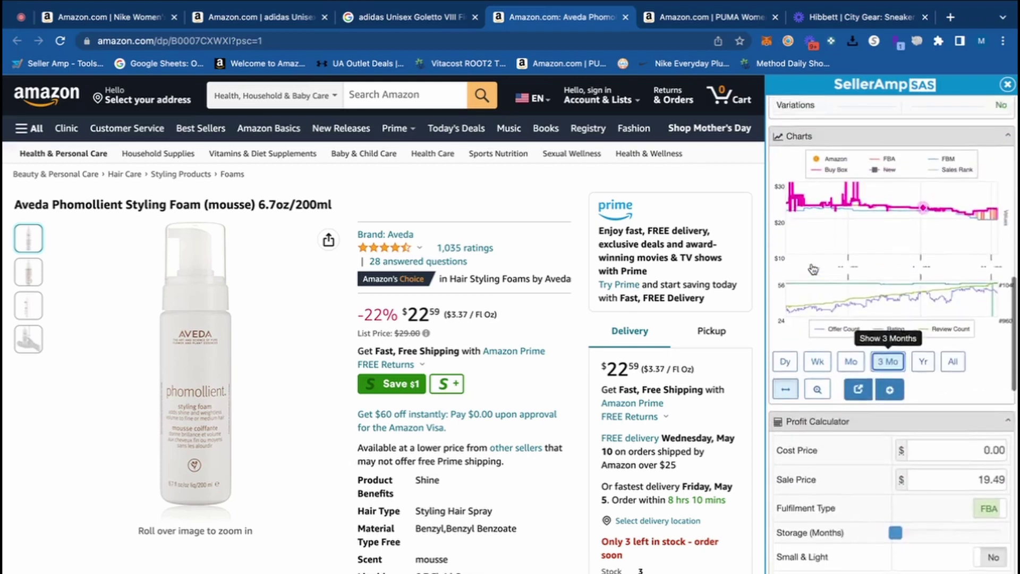
{"action": "scroll", "coordinate": [813, 268], "scroll_direction": "up", "scroll_amount": 4}
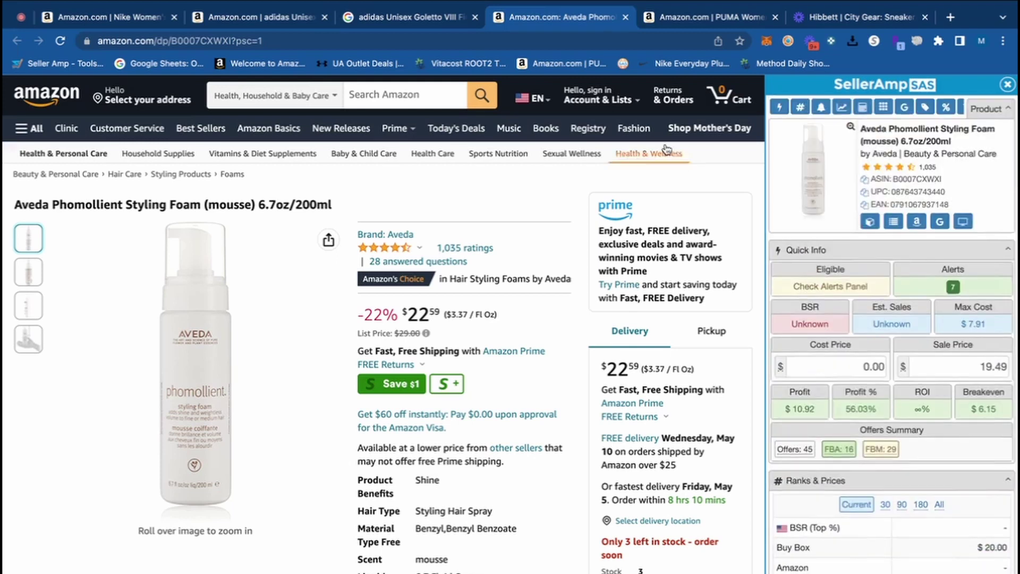
{"action": "left_click", "coordinate": [669, 24]}
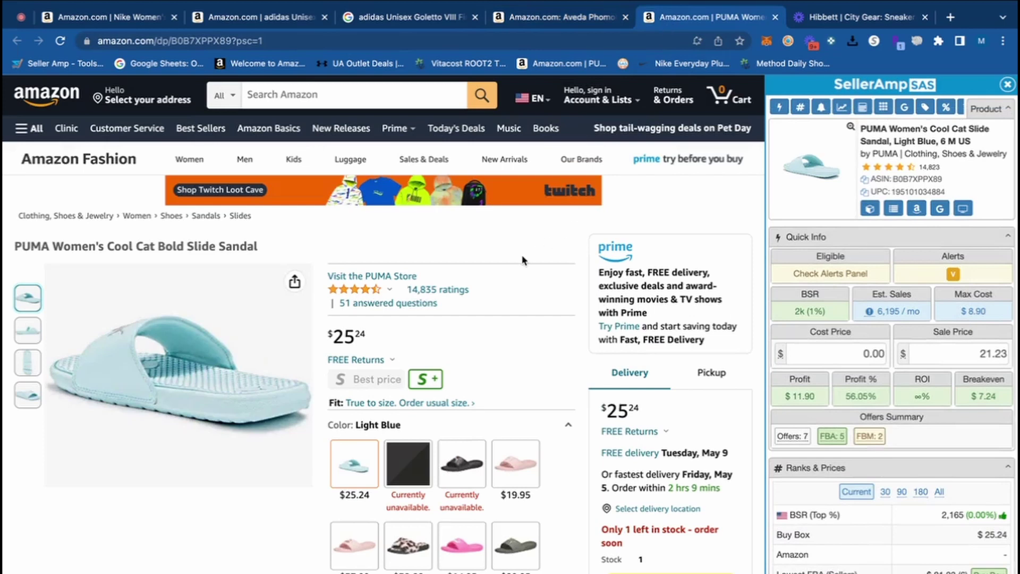
{"action": "mouse_move", "coordinate": [27, 330]}
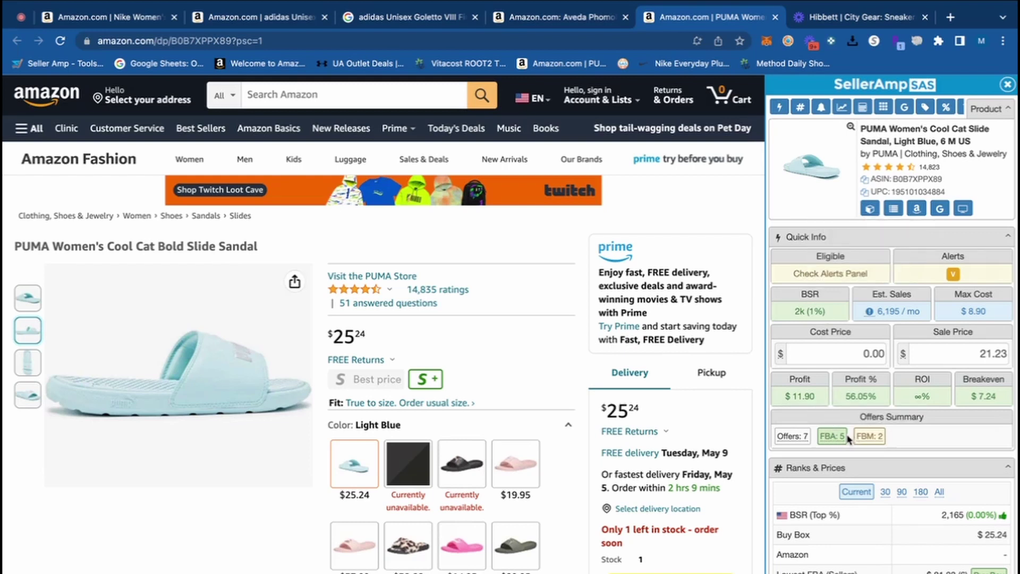
{"action": "scroll", "coordinate": [905, 432], "scroll_direction": "down", "scroll_amount": 15}
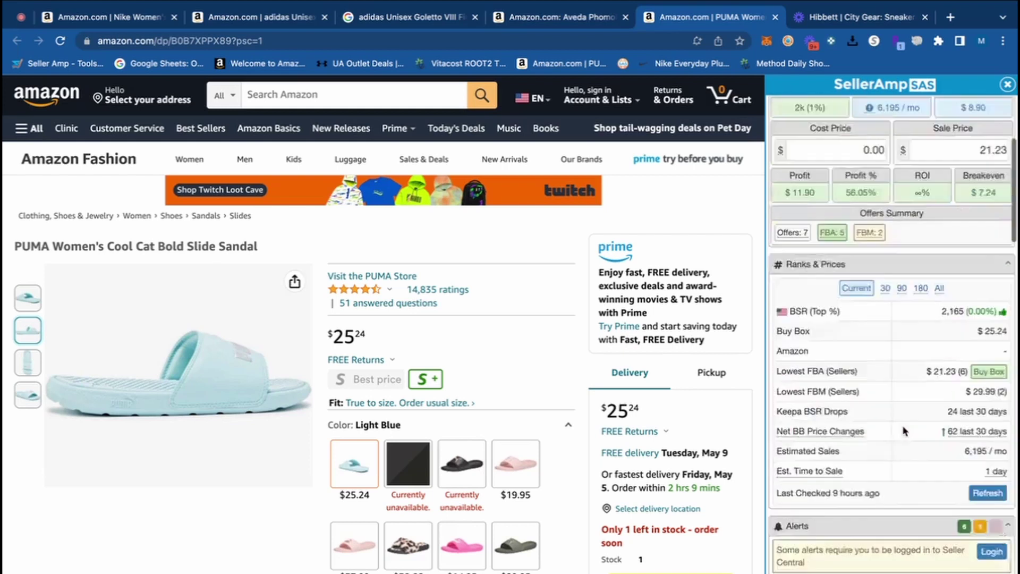
{"action": "scroll", "coordinate": [905, 432], "scroll_direction": "down", "scroll_amount": 3}
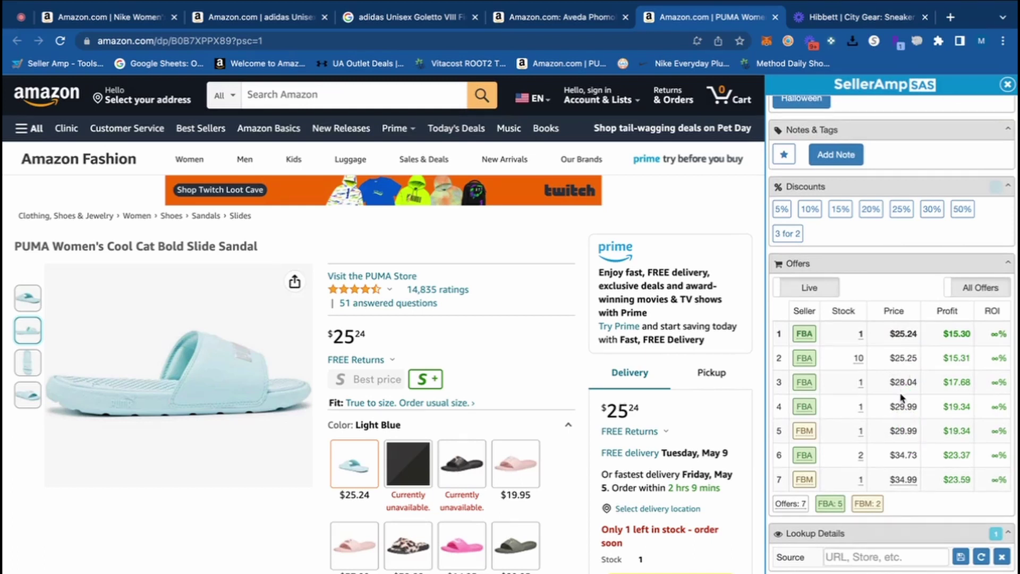
{"action": "scroll", "coordinate": [902, 398], "scroll_direction": "up", "scroll_amount": 15}
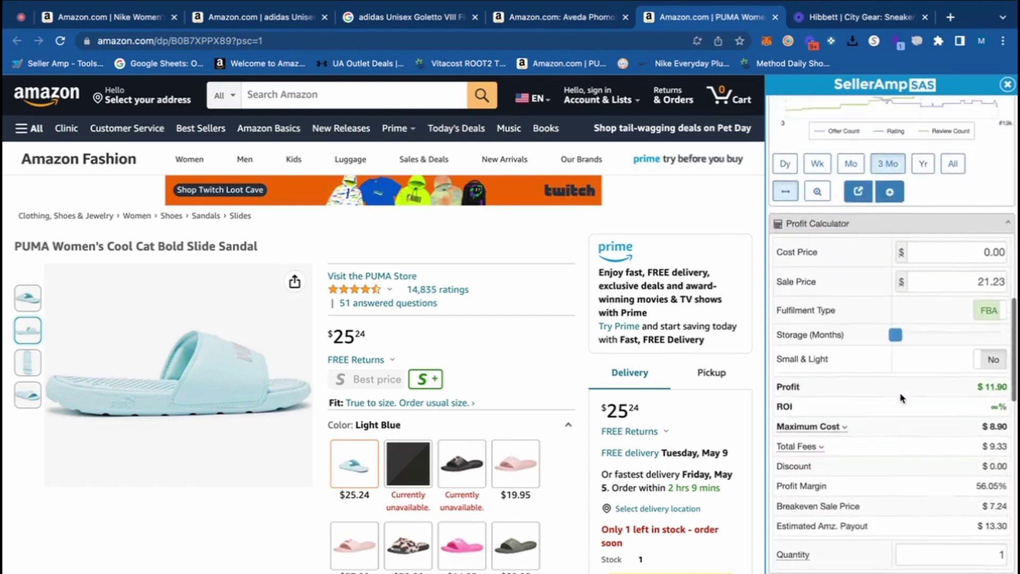
{"action": "scroll", "coordinate": [902, 398], "scroll_direction": "up", "scroll_amount": 8}
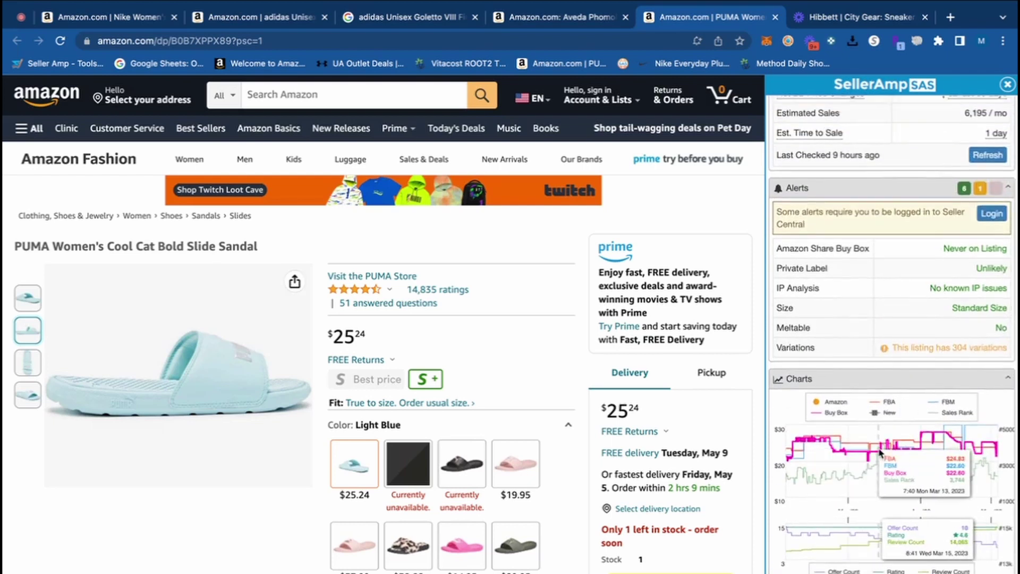
Cycle the PUMA slide's charts through 1 month, 1 year and 3 months, ending on 3 months.
{"action": "scroll", "coordinate": [879, 452], "scroll_direction": "down", "scroll_amount": 1}
{"action": "left_click", "coordinate": [850, 566]}
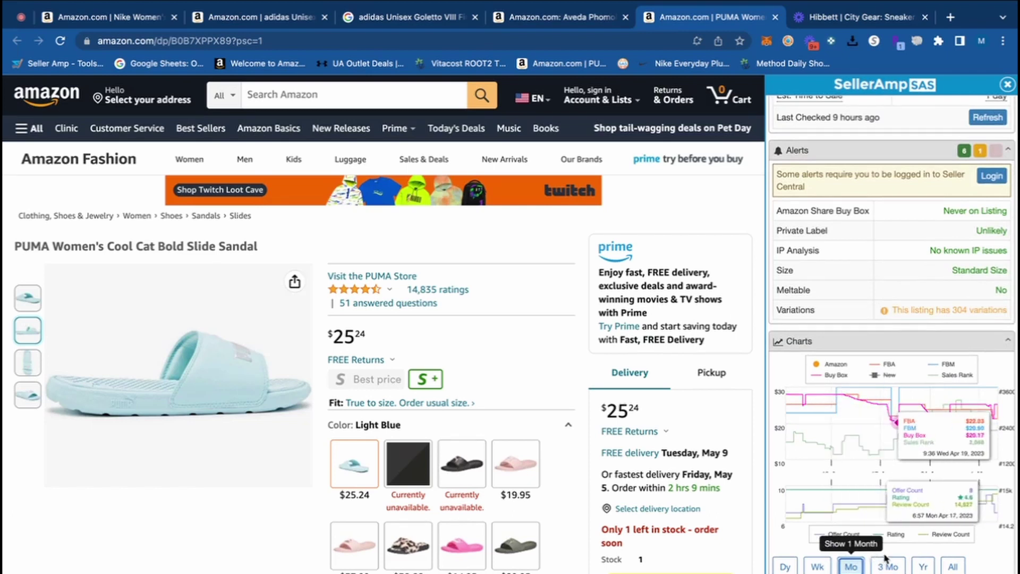
{"action": "left_click", "coordinate": [923, 566]}
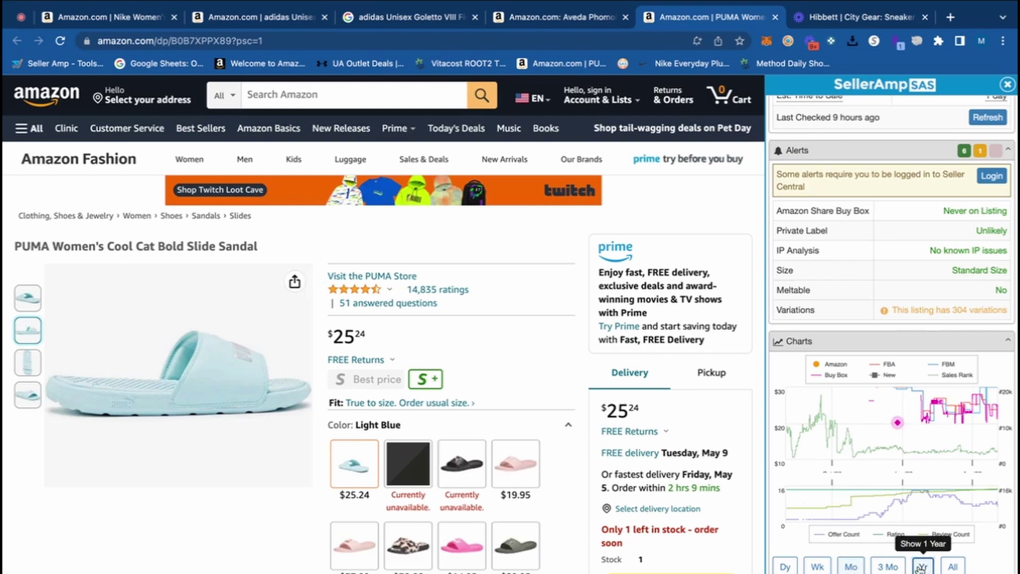
{"action": "left_click", "coordinate": [887, 566]}
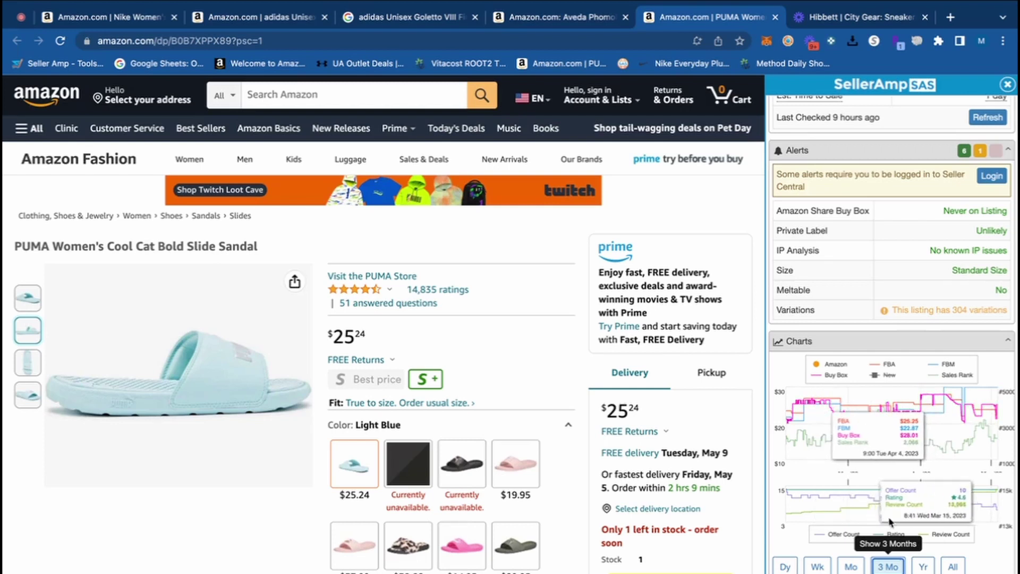
{"action": "left_click", "coordinate": [920, 567]}
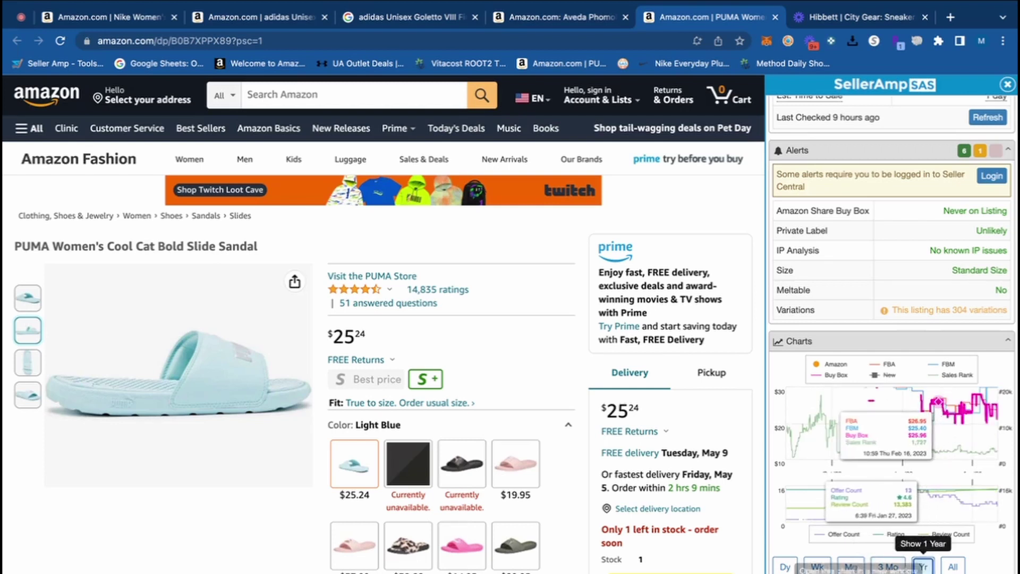
{"action": "left_click", "coordinate": [881, 567]}
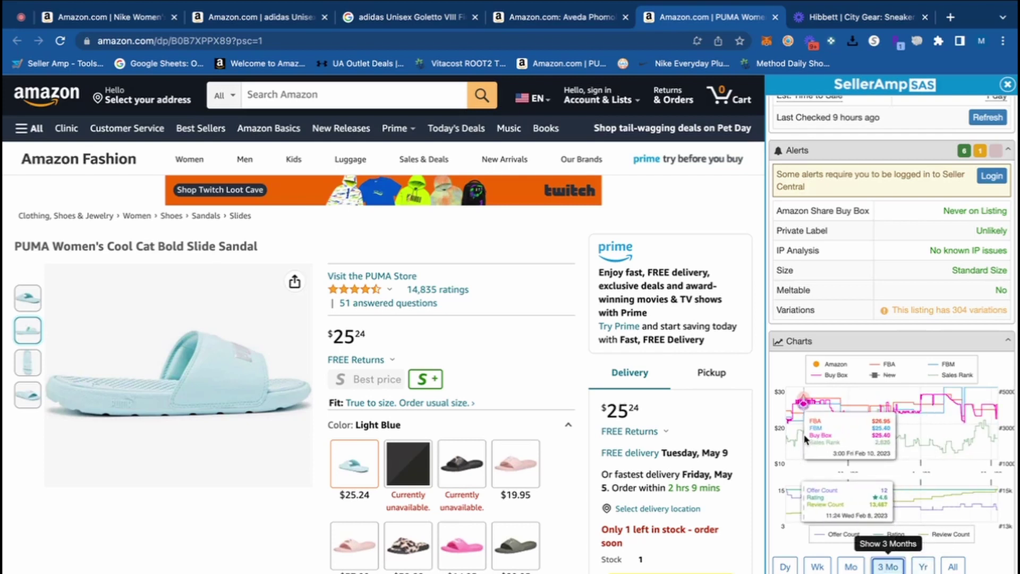